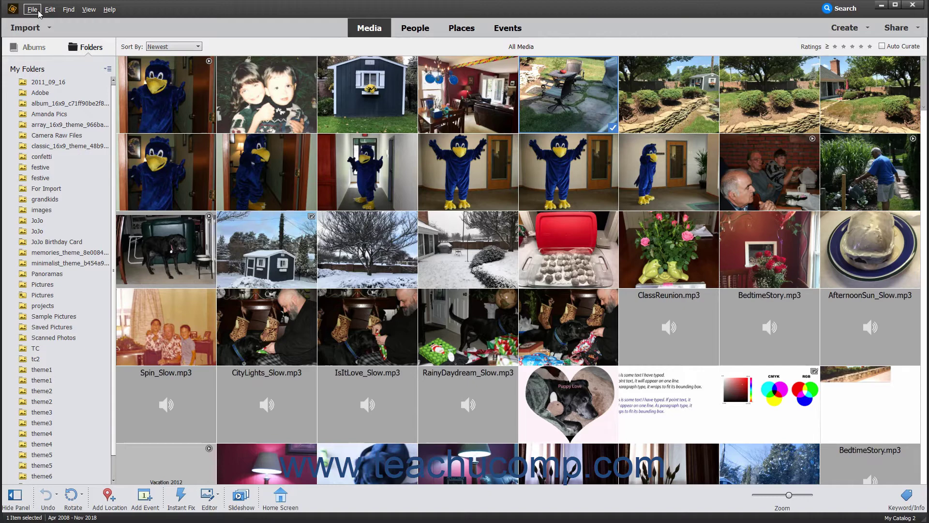
Open the File menu to review its file and catalog commands
{"action": "left_click", "coordinate": [38, 13]}
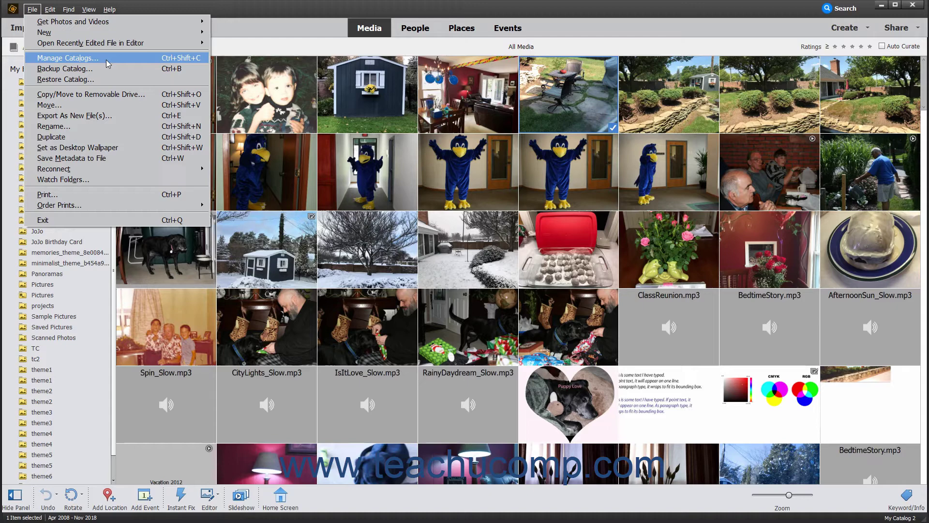
Open File > Manage Catalogs, review My Catalog 2, and close the Catalog Manager
{"action": "left_click", "coordinate": [107, 63]}
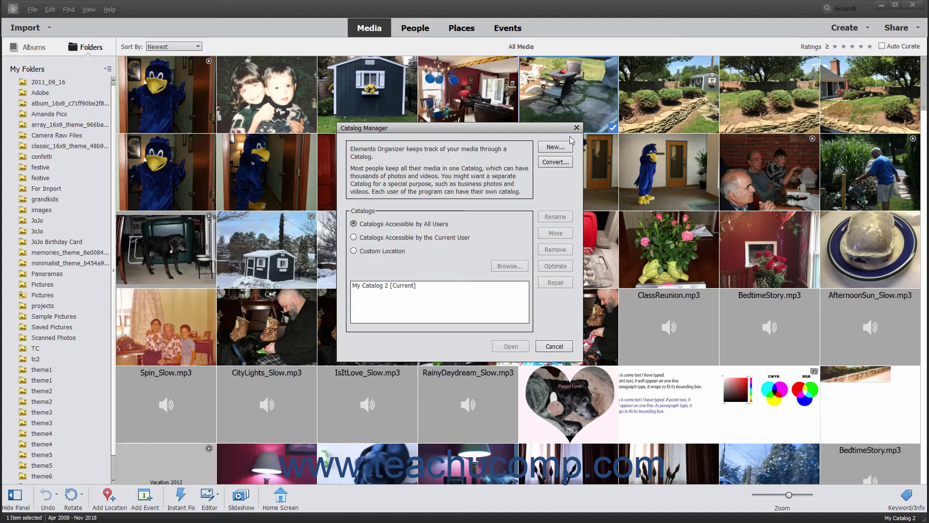
{"action": "key", "text": "Escape"}
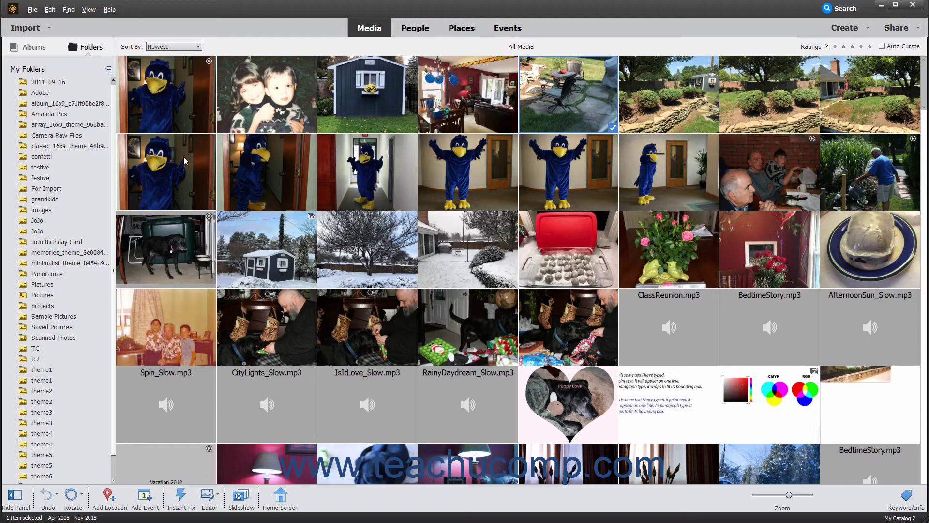
{"action": "left_click", "coordinate": [32, 9]}
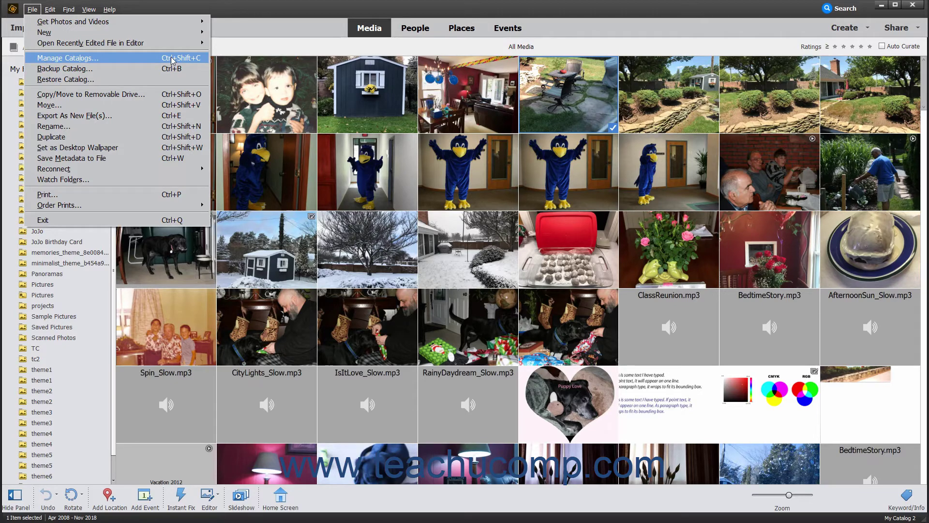
{"action": "left_click", "coordinate": [249, 28]}
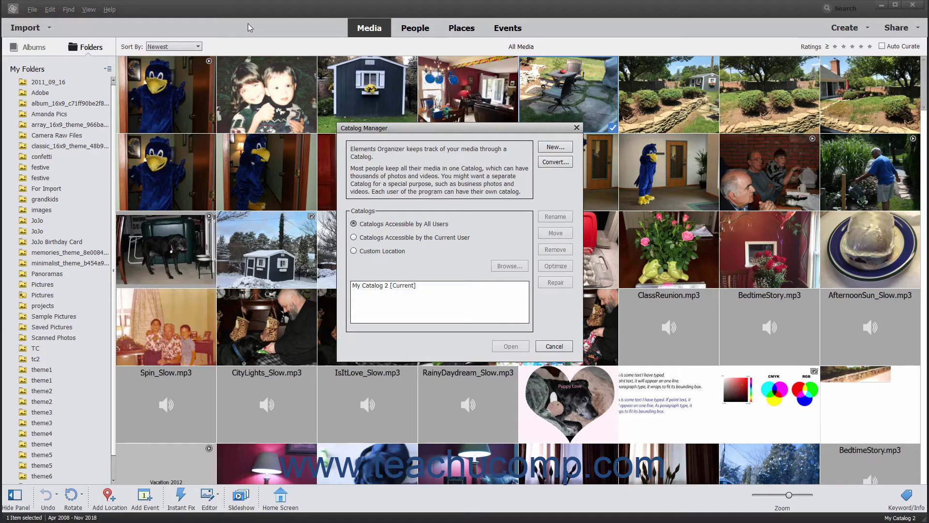
{"action": "key", "text": "Escape"}
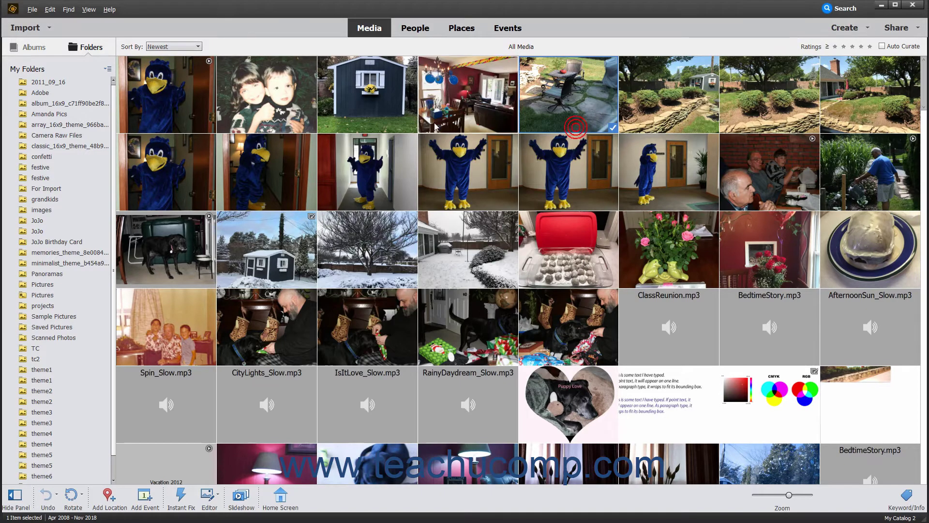
{"action": "left_click", "coordinate": [32, 9]}
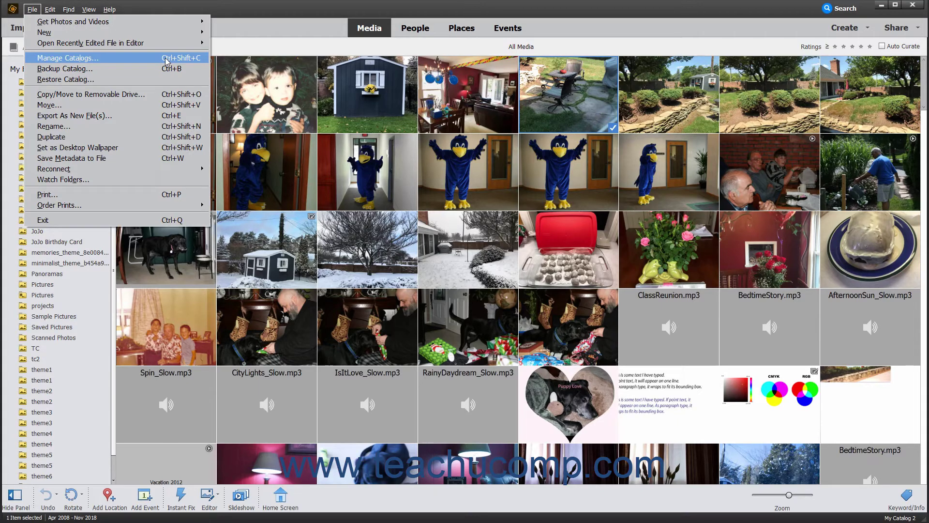
{"action": "left_click", "coordinate": [167, 16]}
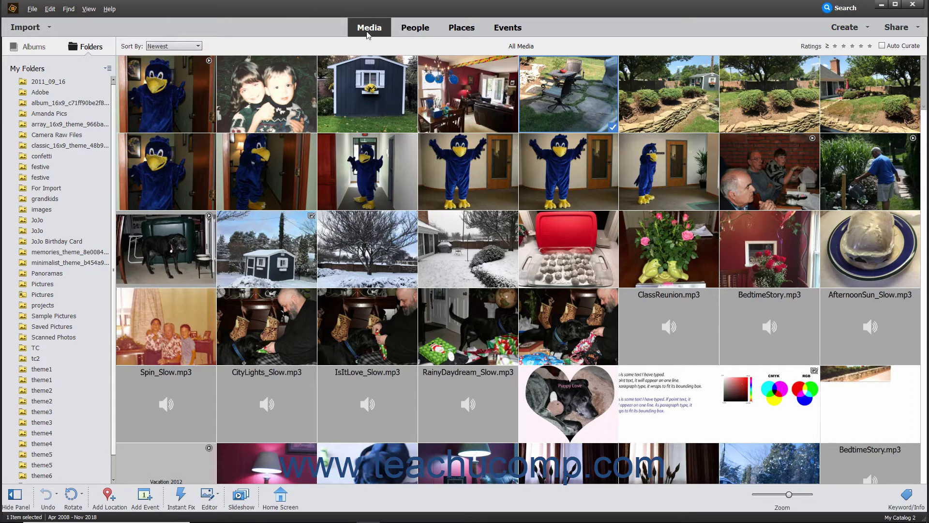
{"action": "left_click", "coordinate": [430, 32]}
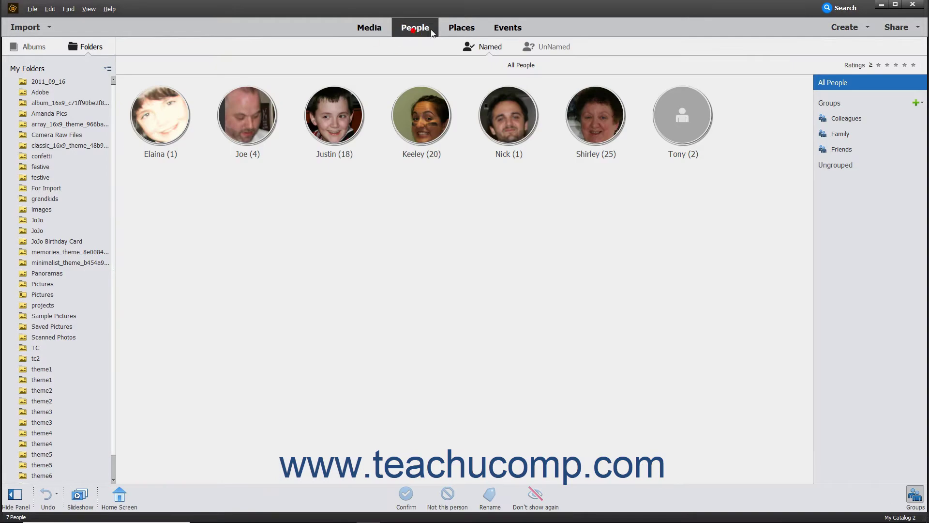
{"action": "left_click", "coordinate": [460, 29]}
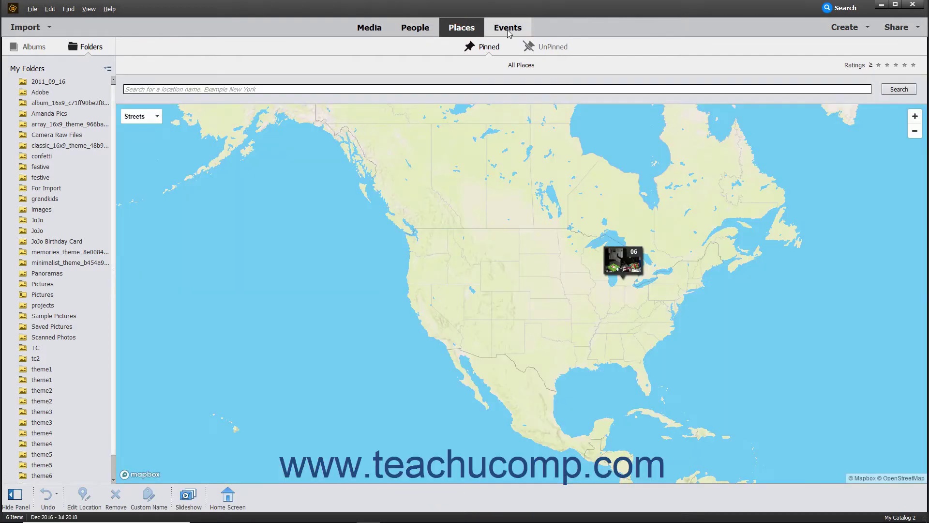
{"action": "left_click", "coordinate": [508, 33]}
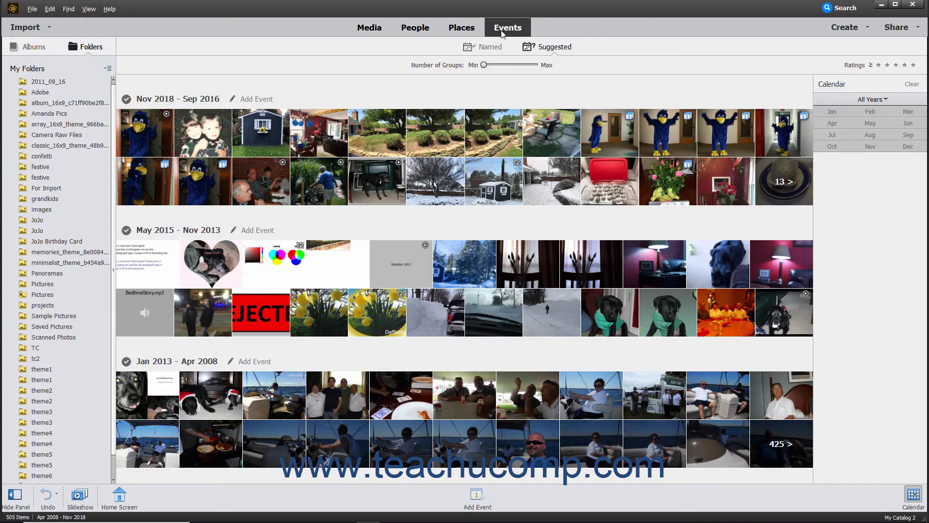
{"action": "left_click", "coordinate": [373, 31]}
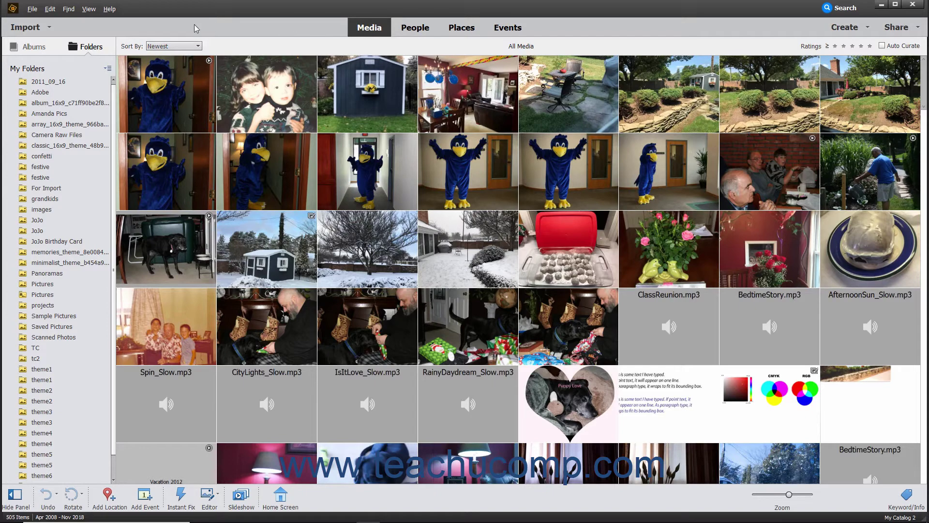
{"action": "left_click", "coordinate": [49, 28]}
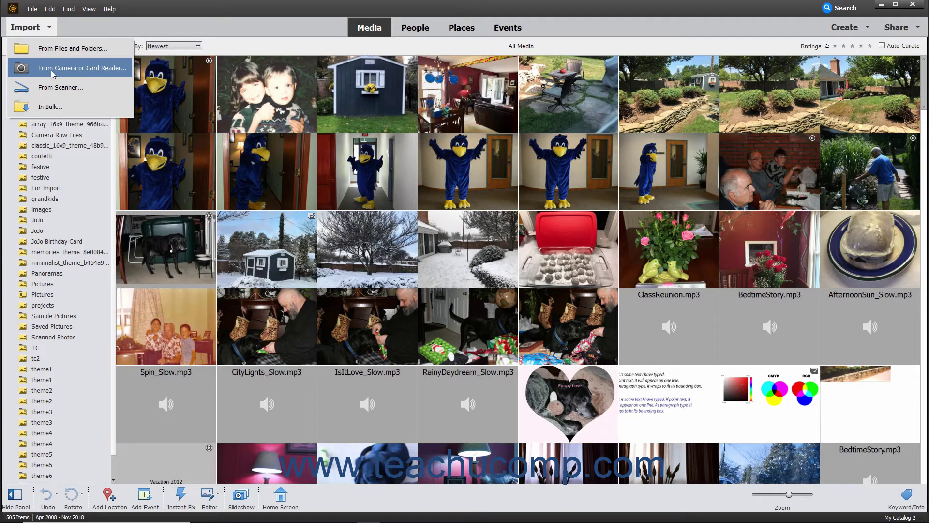
{"action": "left_click", "coordinate": [82, 33]}
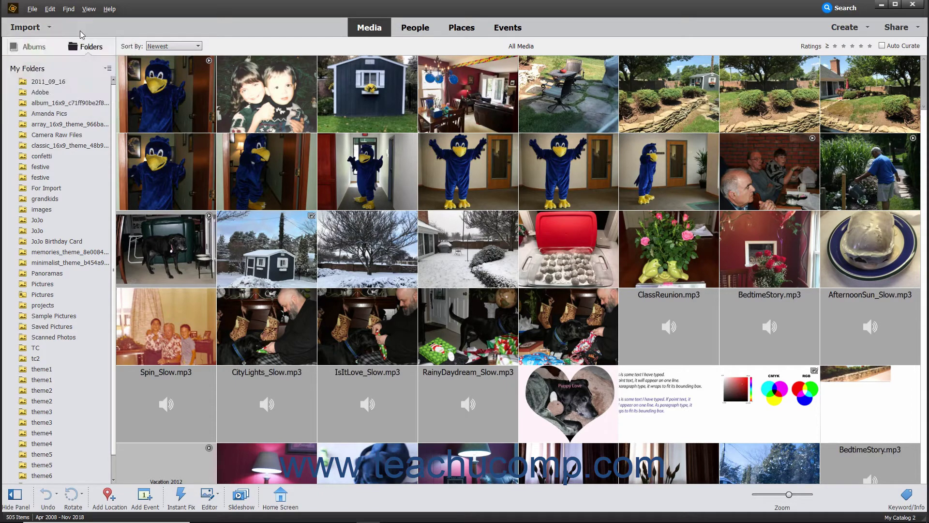
{"action": "left_click", "coordinate": [839, 28]}
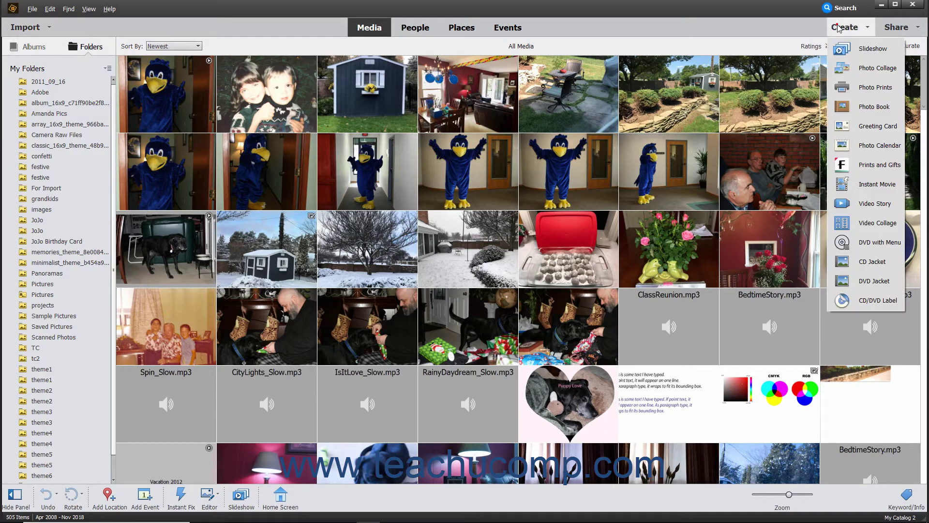
{"action": "left_click", "coordinate": [891, 30]}
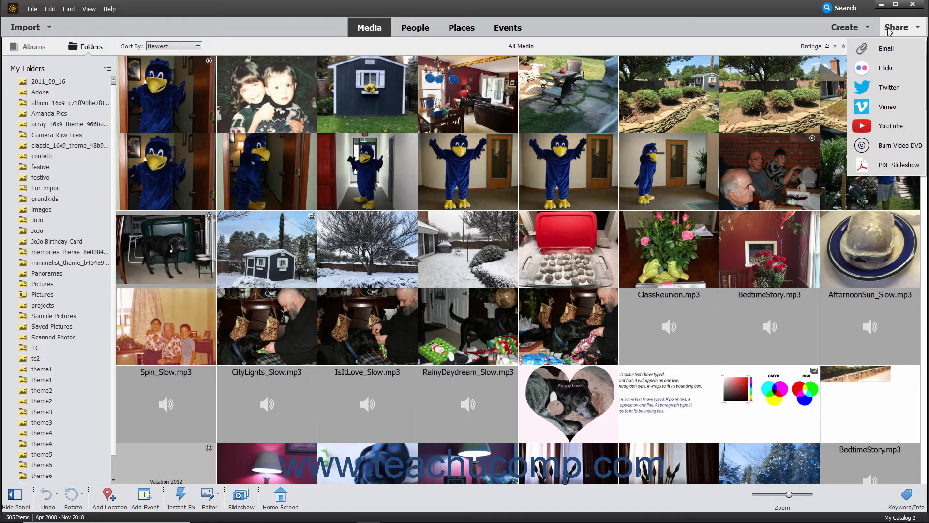
{"action": "left_click", "coordinate": [764, 31]}
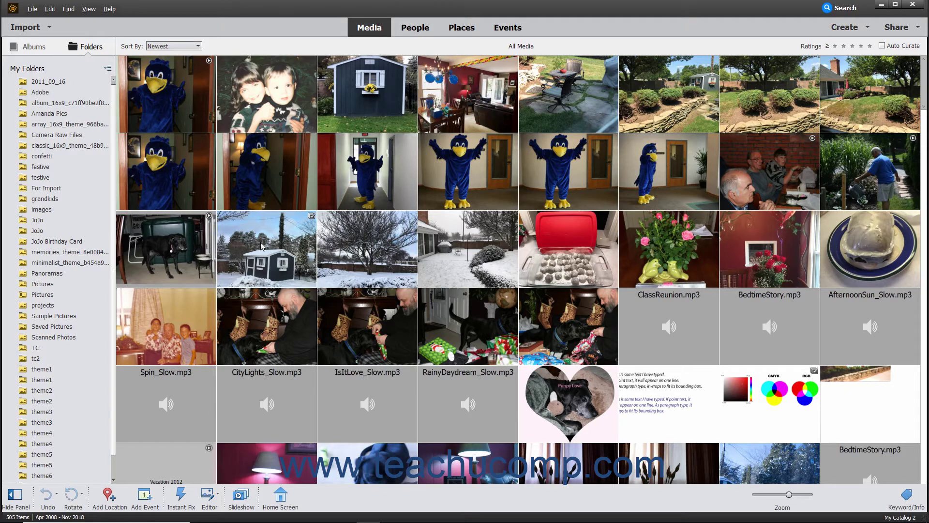
Scroll down through the media grid and back up
{"action": "scroll", "coordinate": [314, 244], "scroll_direction": "down", "scroll_amount": 2}
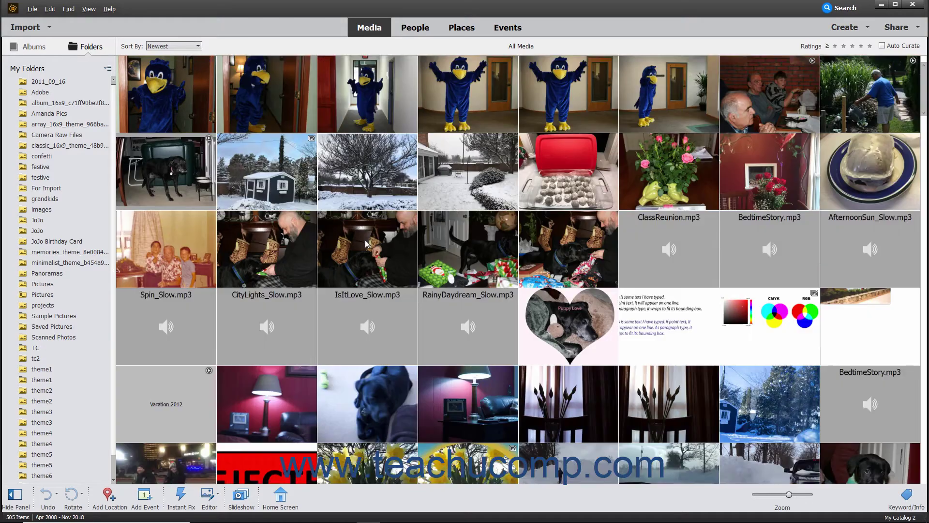
{"action": "scroll", "coordinate": [338, 244], "scroll_direction": "down", "scroll_amount": 4}
{"action": "scroll", "coordinate": [366, 243], "scroll_direction": "down", "scroll_amount": 4}
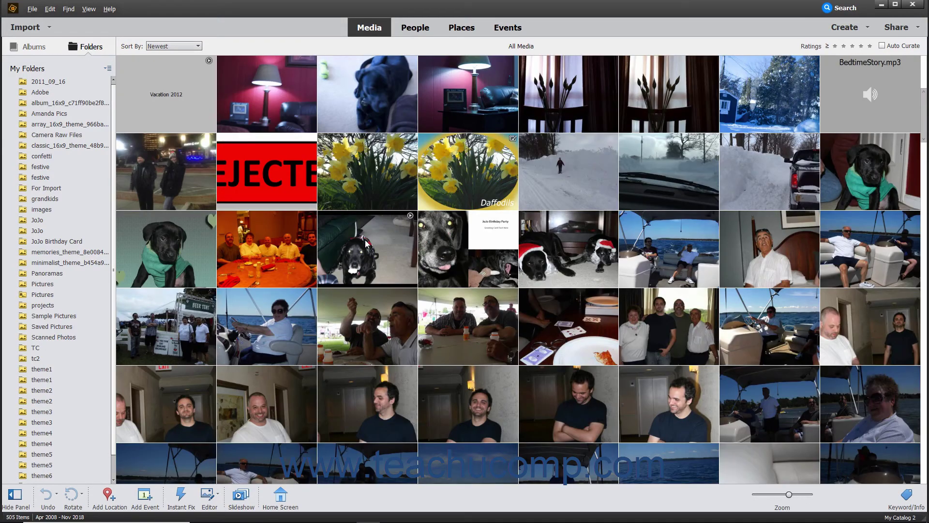
{"action": "scroll", "coordinate": [366, 243], "scroll_direction": "up", "scroll_amount": 7}
{"action": "scroll", "coordinate": [366, 244], "scroll_direction": "up", "scroll_amount": 3}
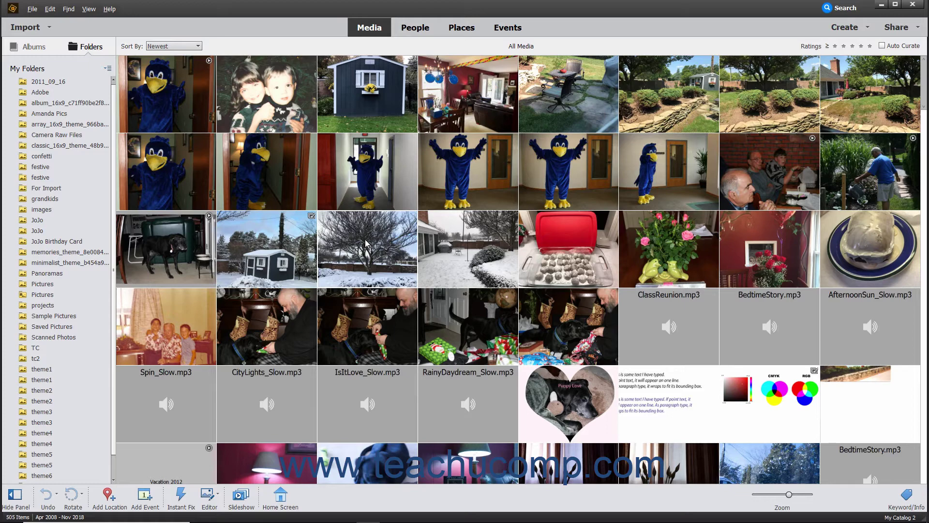
Show dates and star ratings under the thumbnails with View > Details, then hide them again
{"action": "left_click", "coordinate": [89, 9]}
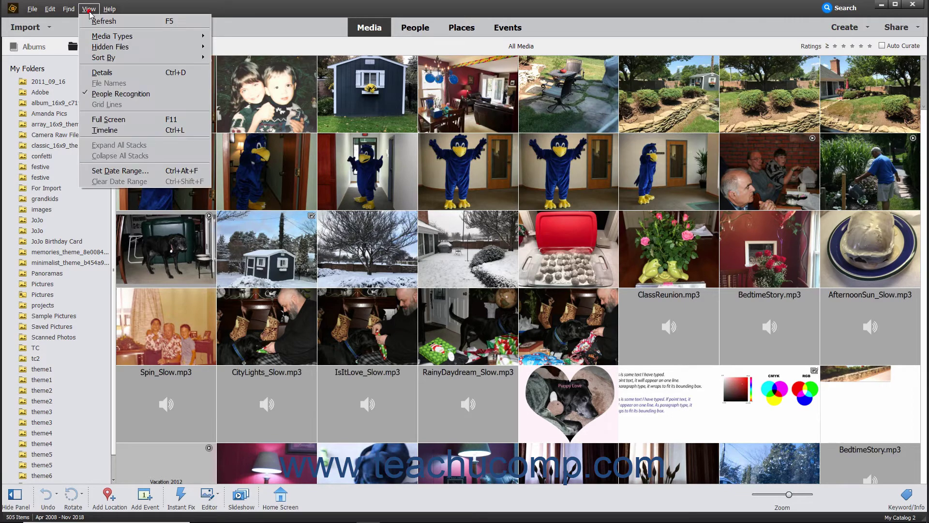
{"action": "left_click", "coordinate": [100, 73]}
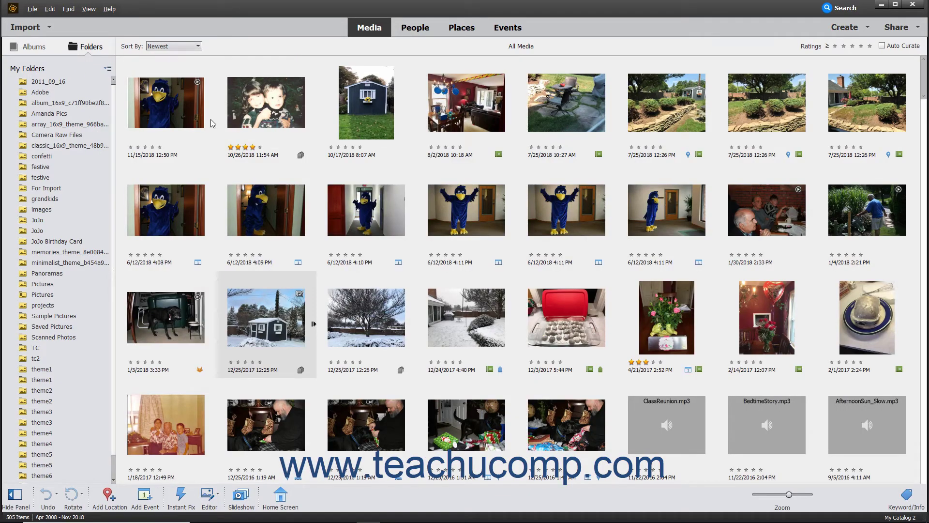
{"action": "left_click", "coordinate": [89, 10]}
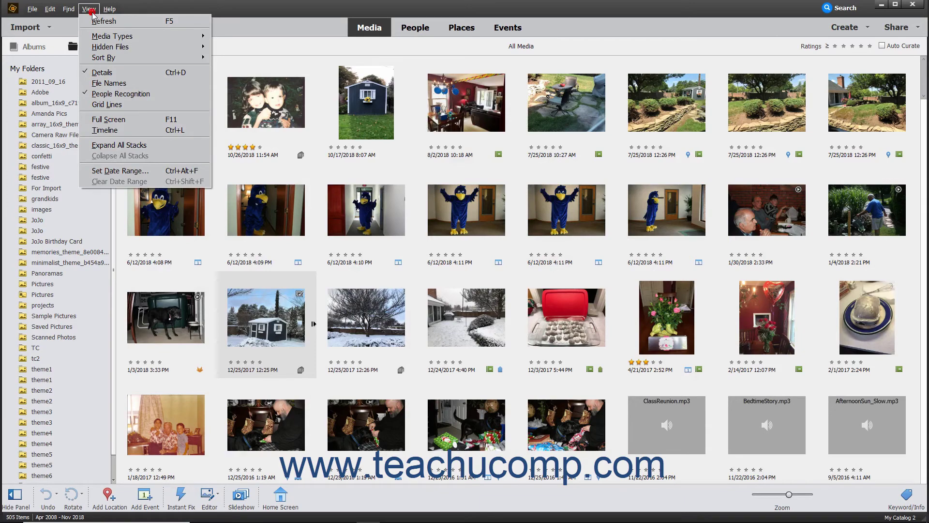
{"action": "left_click", "coordinate": [104, 72]}
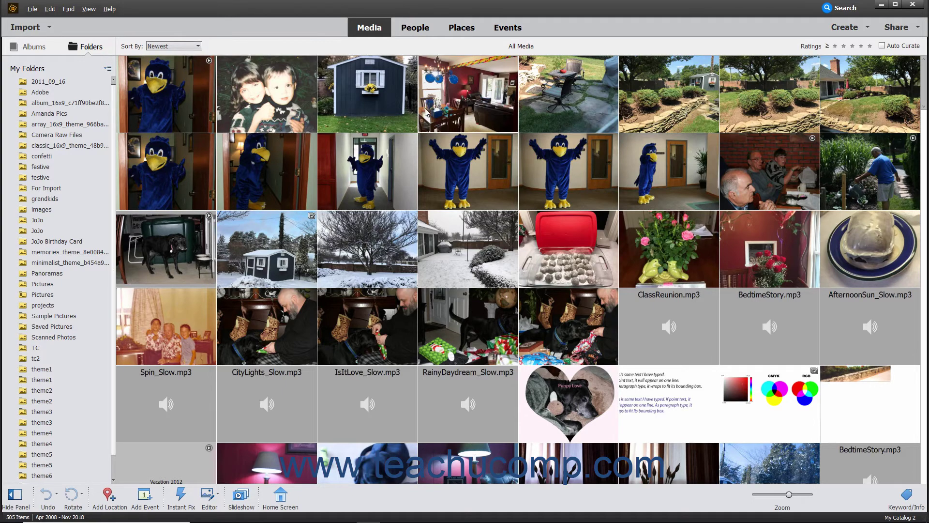
Switch to the People view, then back to the All Media thumbnail grid
{"action": "left_click", "coordinate": [425, 30]}
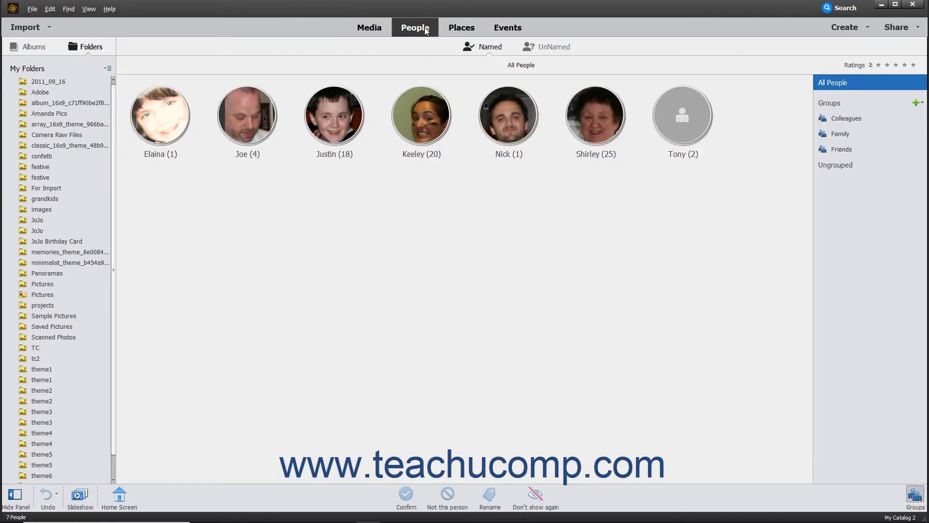
{"action": "left_click", "coordinate": [375, 30]}
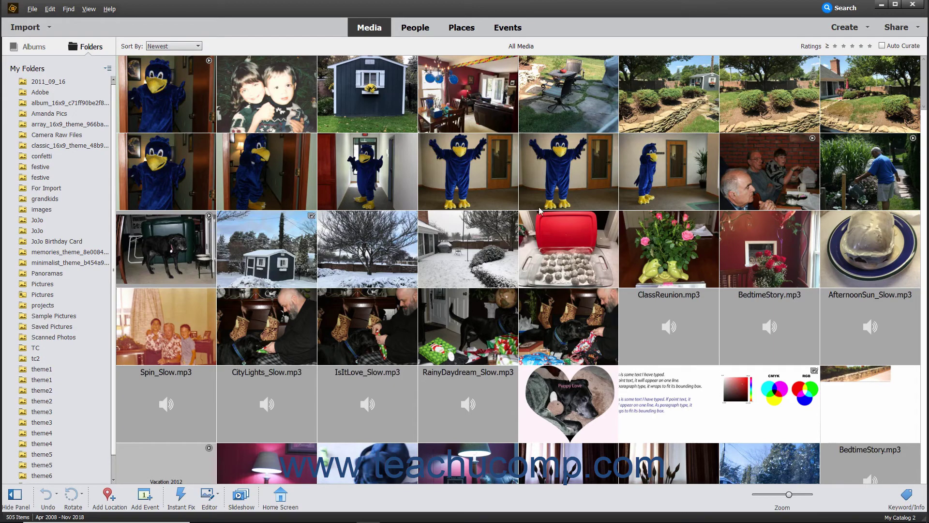
Apply an Instant Fix Smart Fix to the patio photo, save it, and return to the grid
{"action": "left_click", "coordinate": [561, 103]}
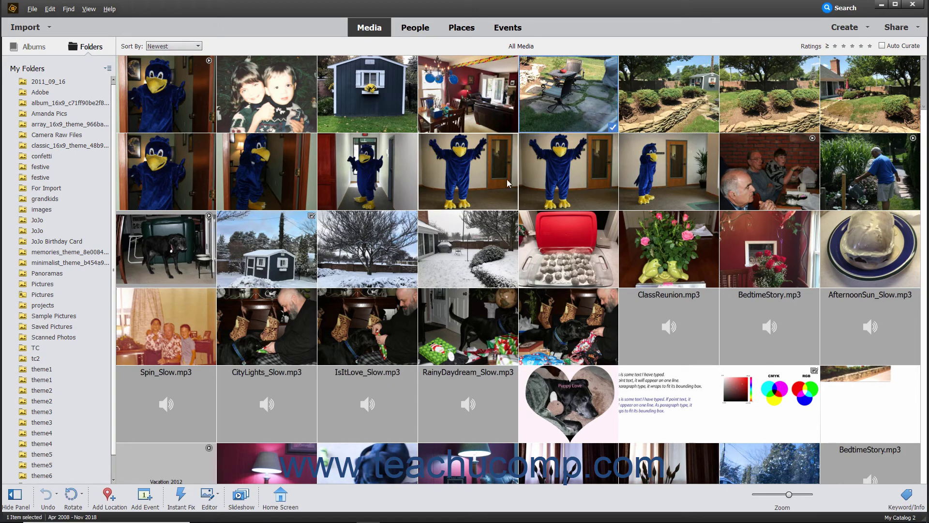
{"action": "left_click", "coordinate": [180, 498]}
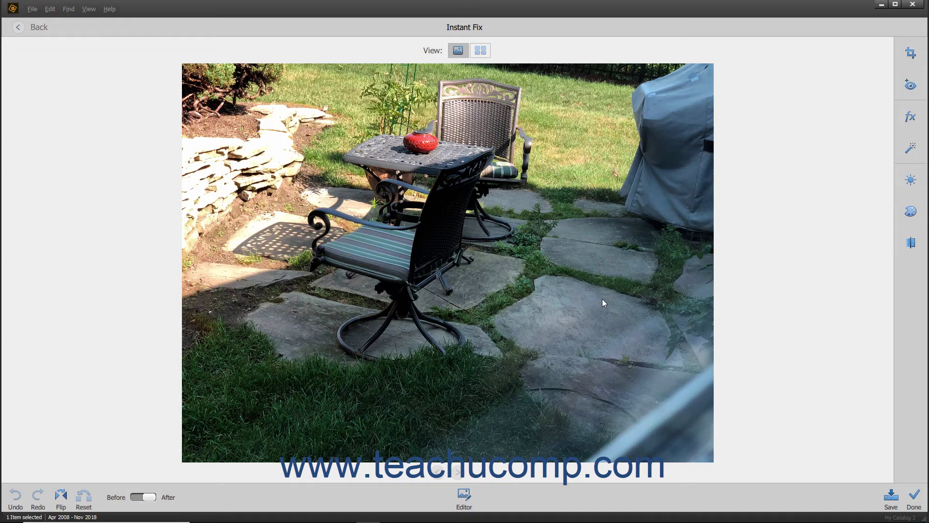
{"action": "left_click", "coordinate": [911, 147]}
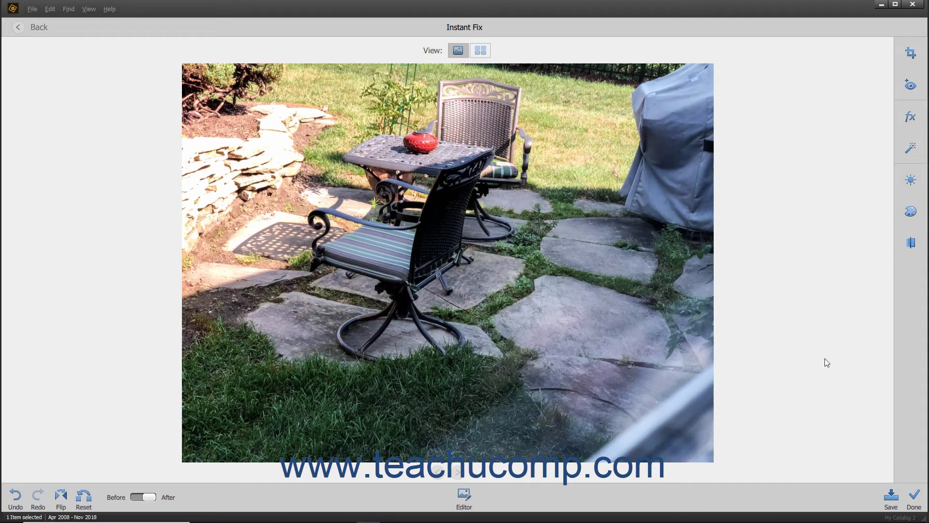
{"action": "left_click", "coordinate": [892, 503]}
{"action": "left_click", "coordinate": [911, 495]}
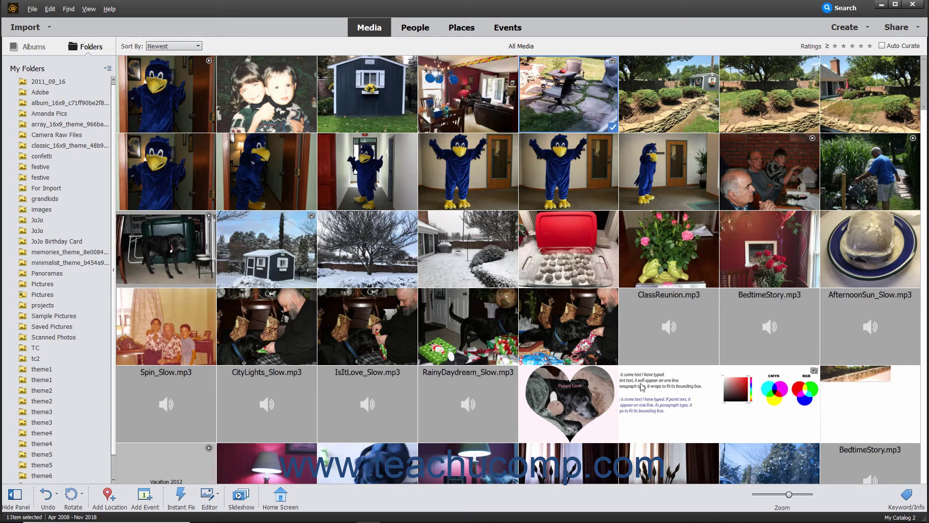
{"action": "left_click", "coordinate": [901, 495]}
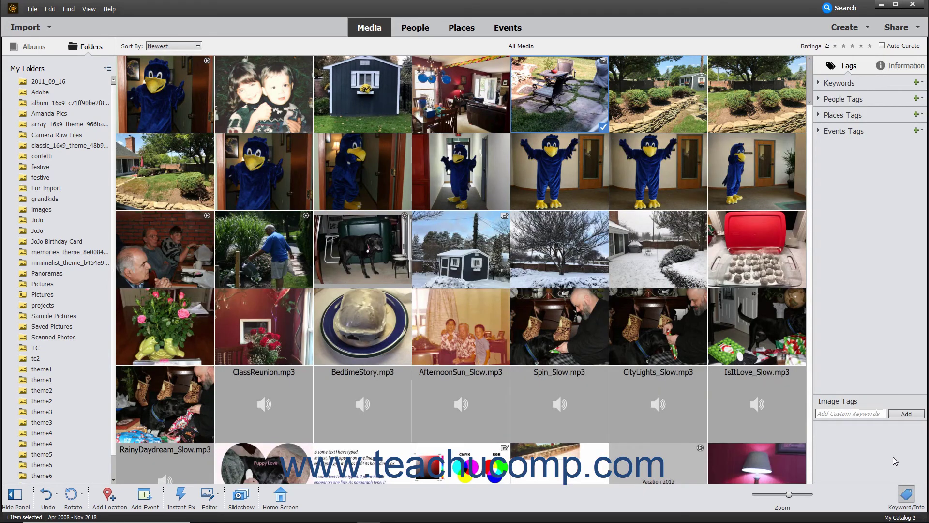
{"action": "left_click", "coordinate": [889, 69]}
{"action": "left_click", "coordinate": [848, 66]}
{"action": "left_click", "coordinate": [901, 496]}
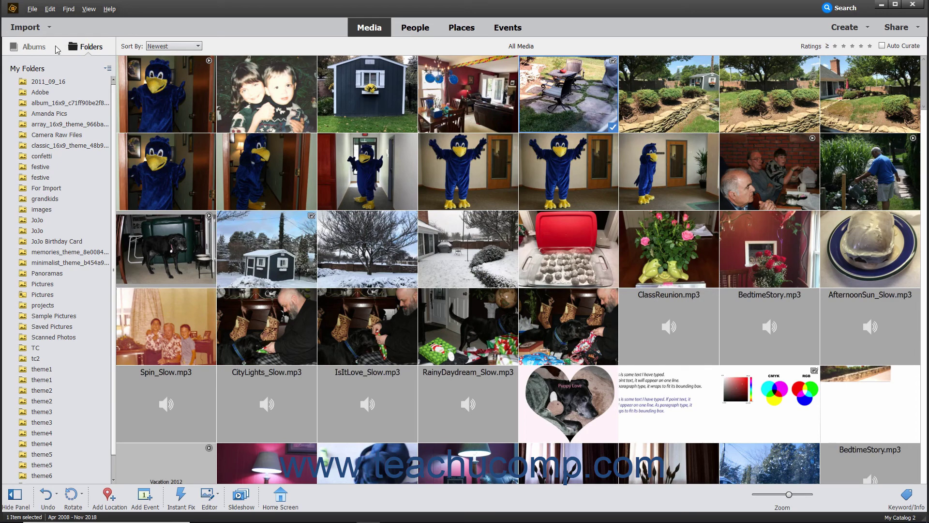
{"action": "left_click", "coordinate": [42, 50]}
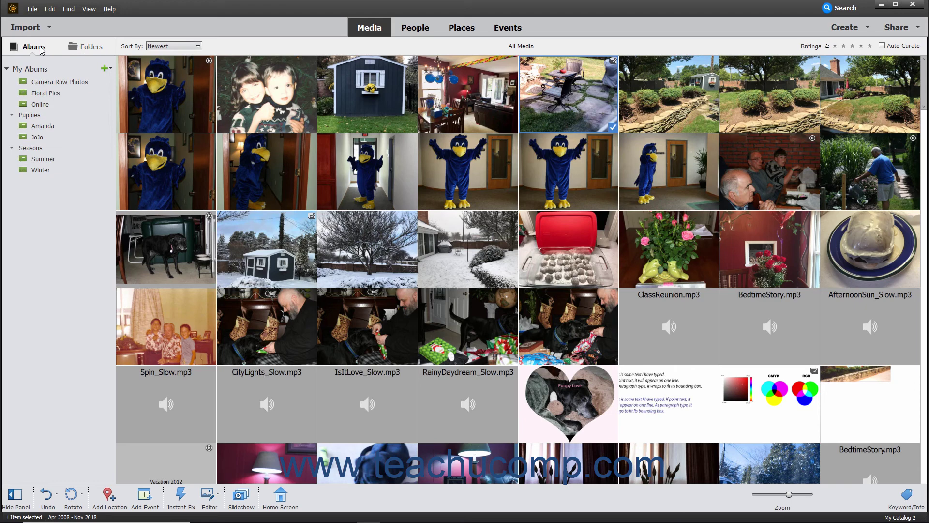
{"action": "left_click", "coordinate": [86, 49]}
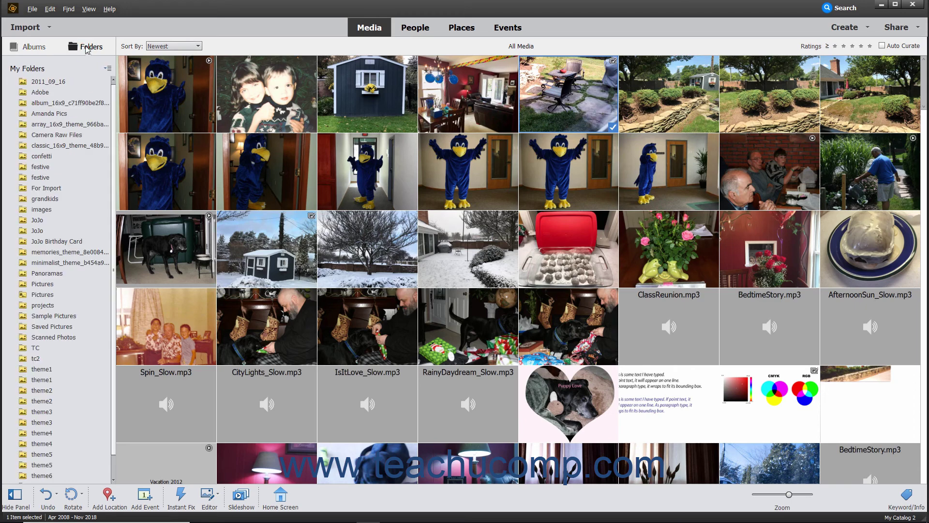